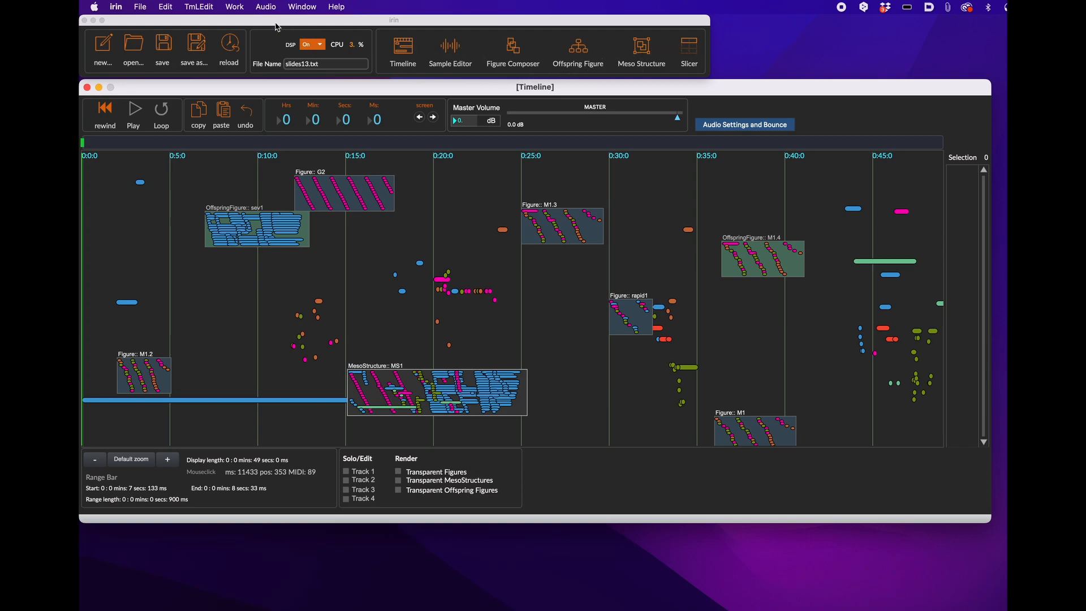
# Step: Open the Slicer and look through the loaded sound files in the Sample Editor
pyautogui.click(240, 7)
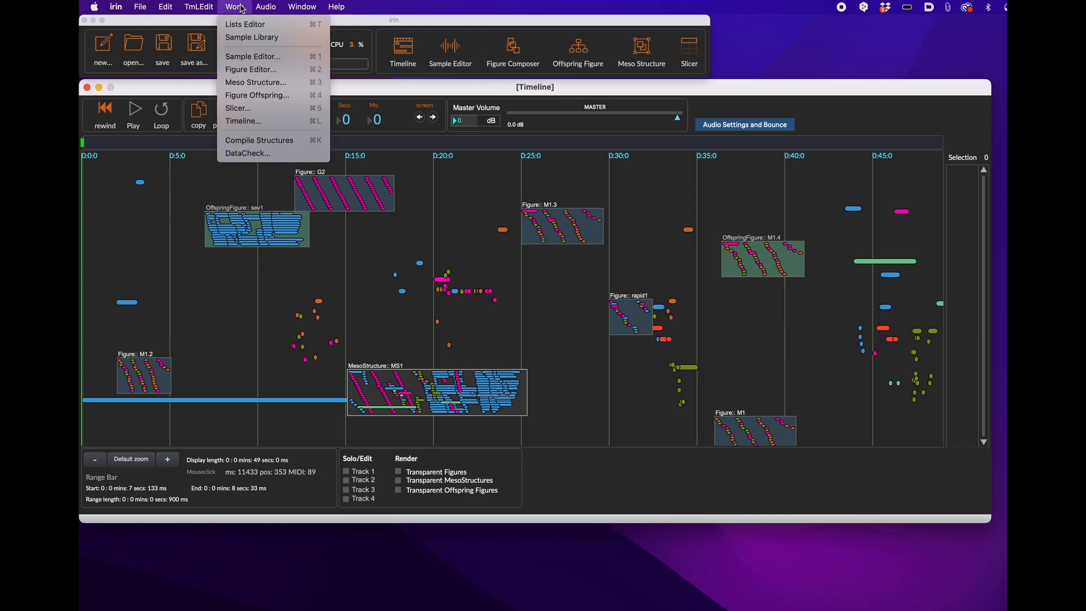
pyautogui.click(259, 108)
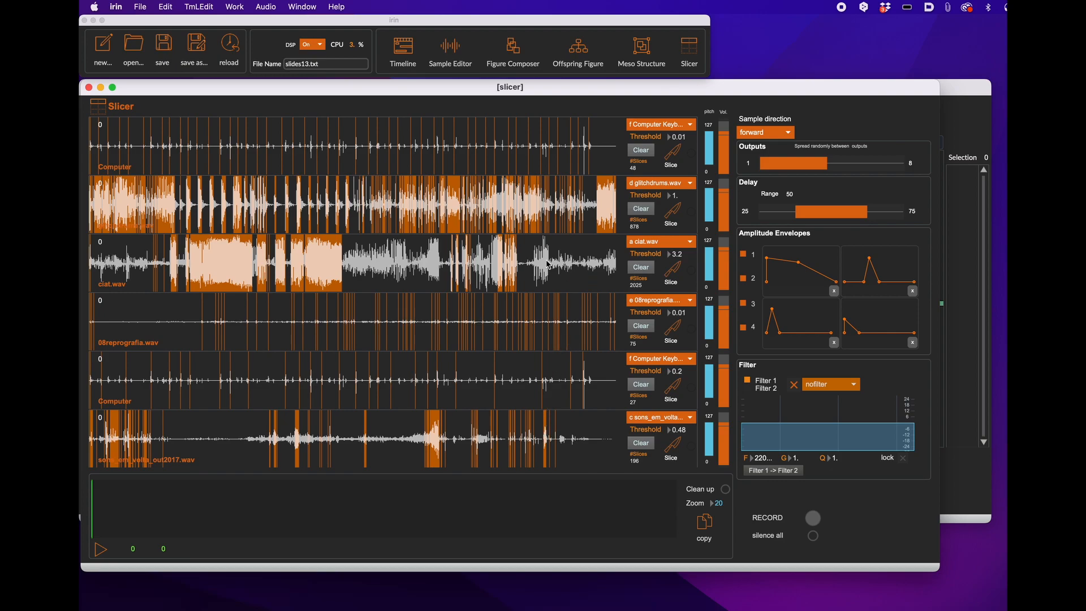
pyautogui.click(451, 50)
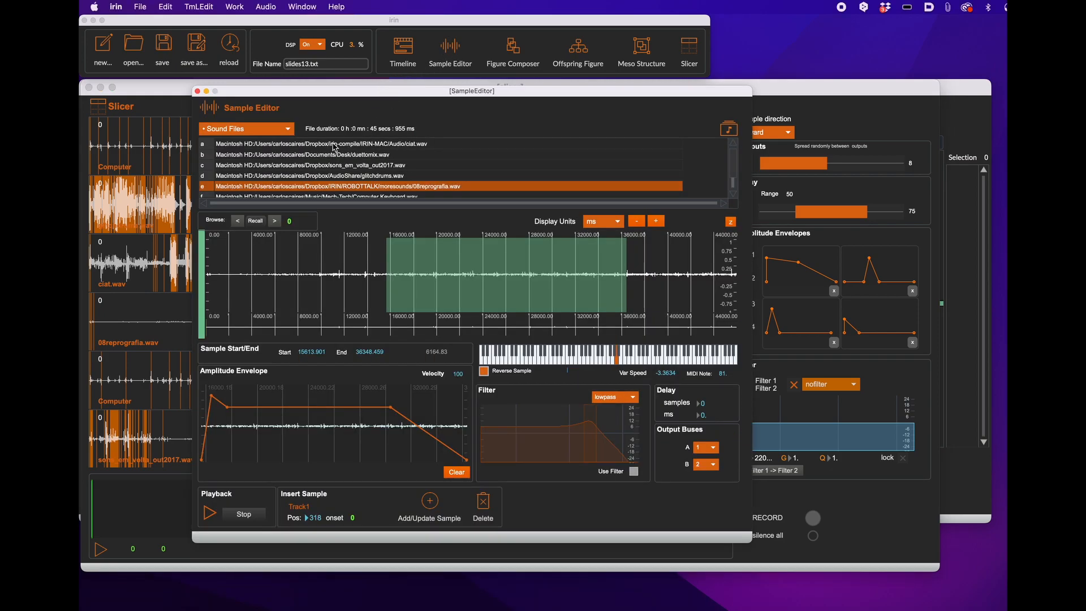
pyautogui.click(334, 144)
pyautogui.click(332, 155)
pyautogui.click(330, 165)
# Step: Clear the first two slicer tracks, then load Computer Keyboard.wav into the first and glitchdrums.wav into the second
pyautogui.click(645, 150)
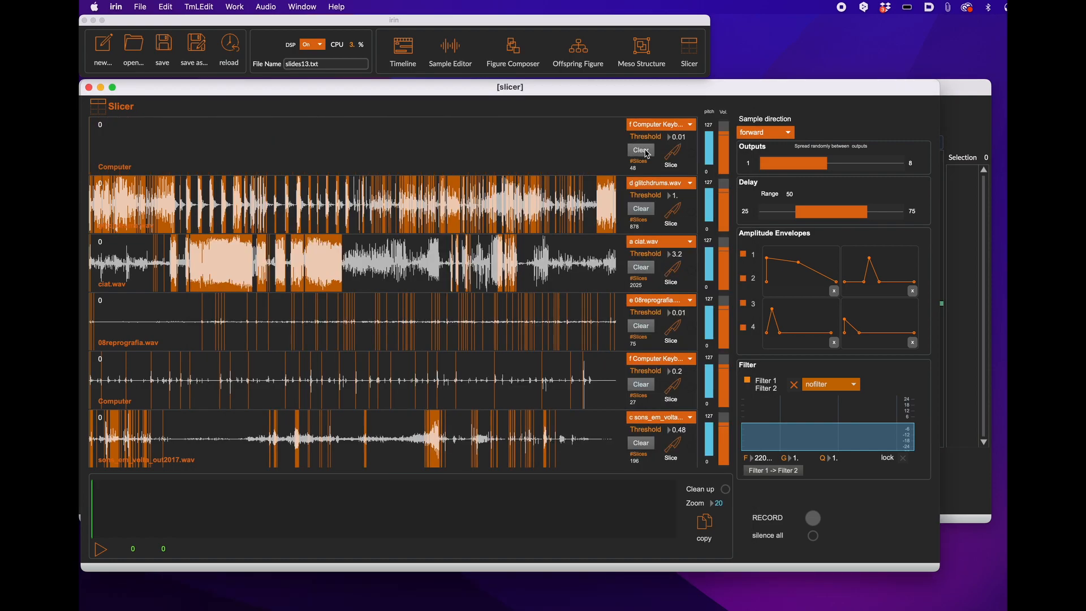
pyautogui.click(643, 213)
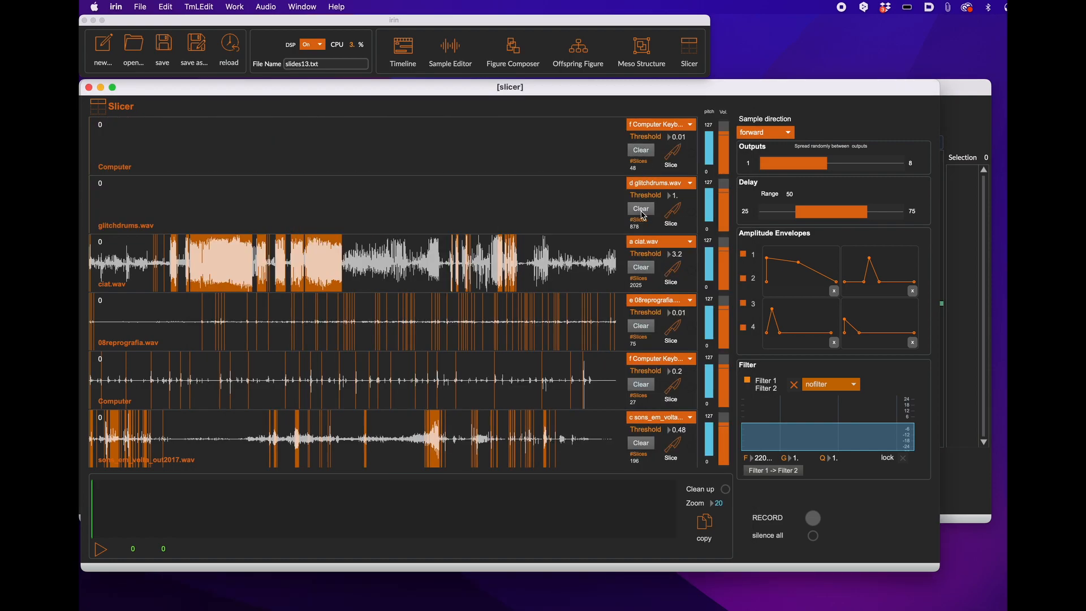
pyautogui.click(655, 125)
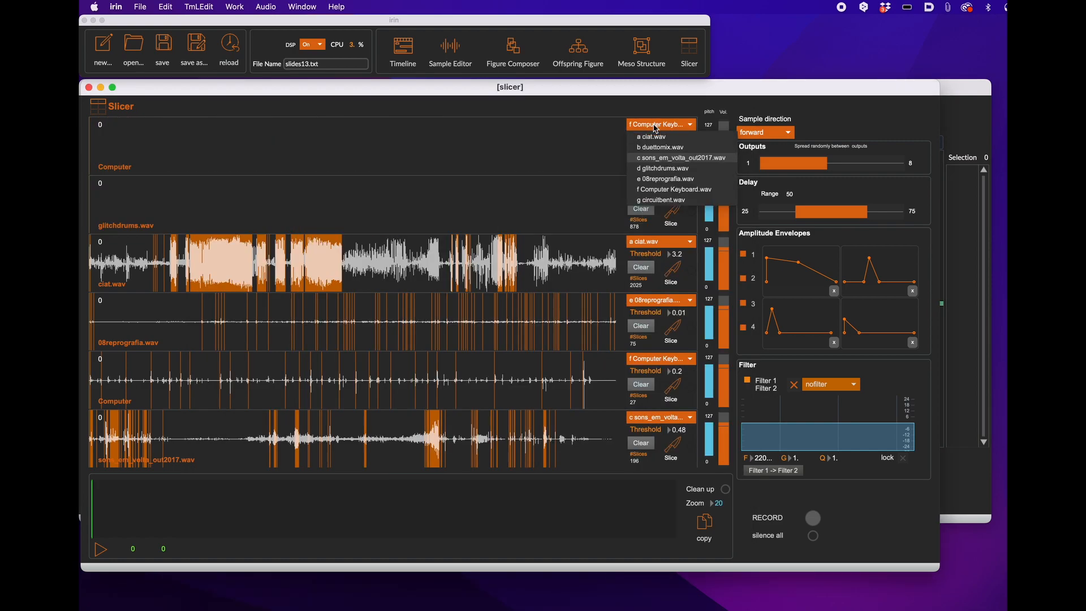
pyautogui.click(659, 188)
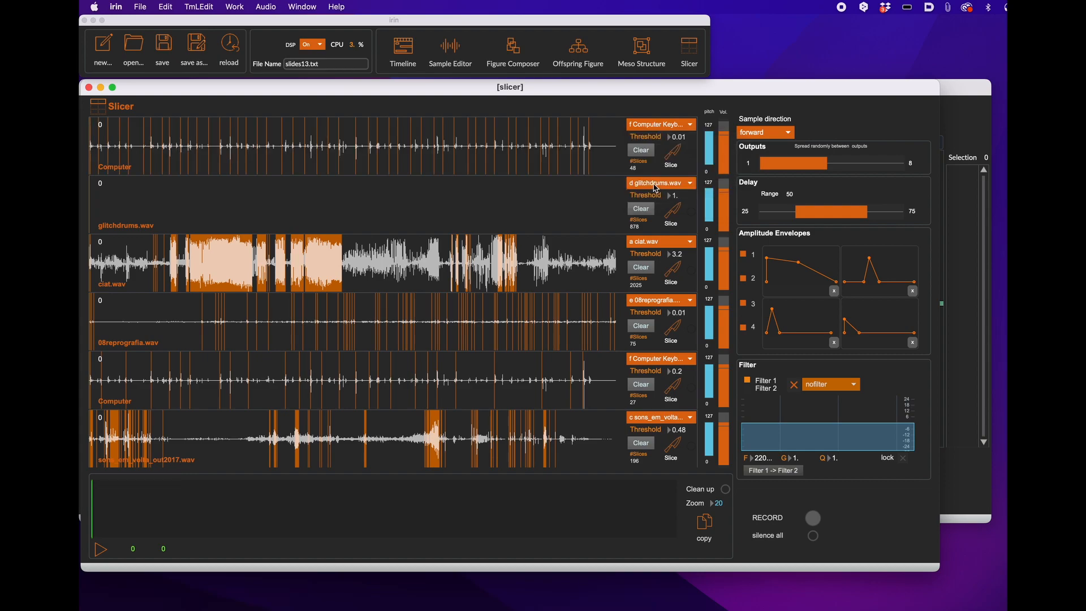
pyautogui.click(655, 184)
pyautogui.click(657, 227)
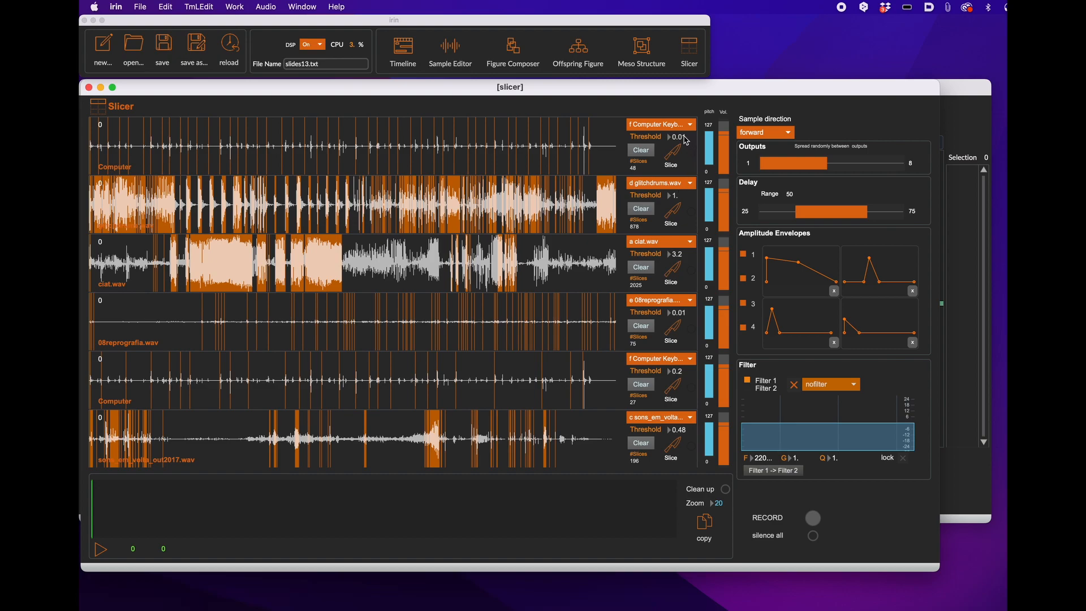
# Step: Try higher slicing thresholds on the first track, then re-slice it at 0.03 and glitchdrums.wav at 2
pyautogui.moveTo(684, 126); pyautogui.dragTo(684, 118)
pyautogui.click(677, 154)
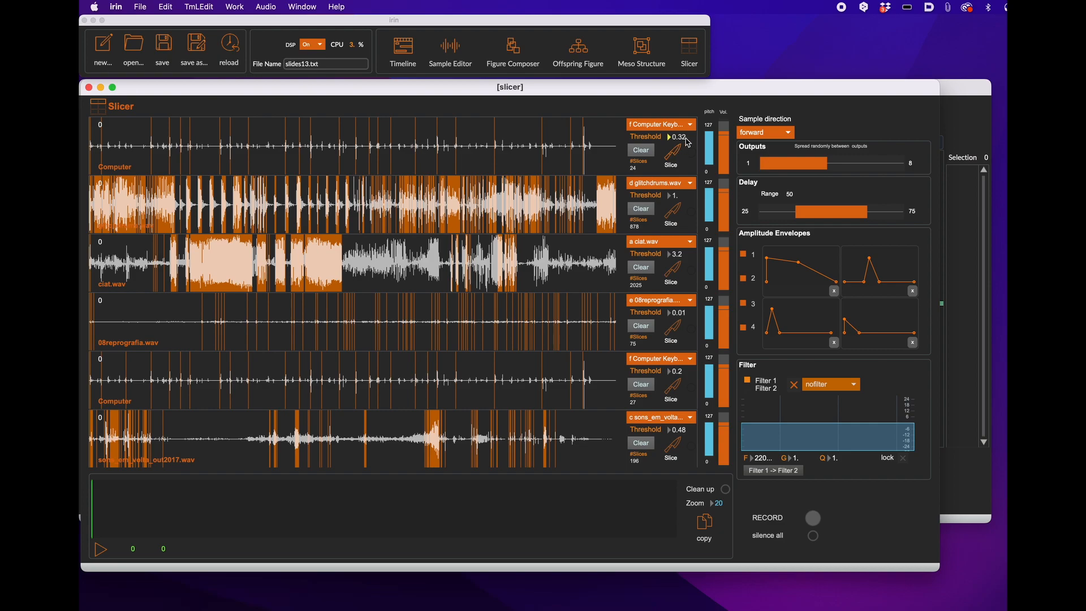
pyautogui.moveTo(684, 141); pyautogui.dragTo(684, 125)
pyautogui.click(675, 160)
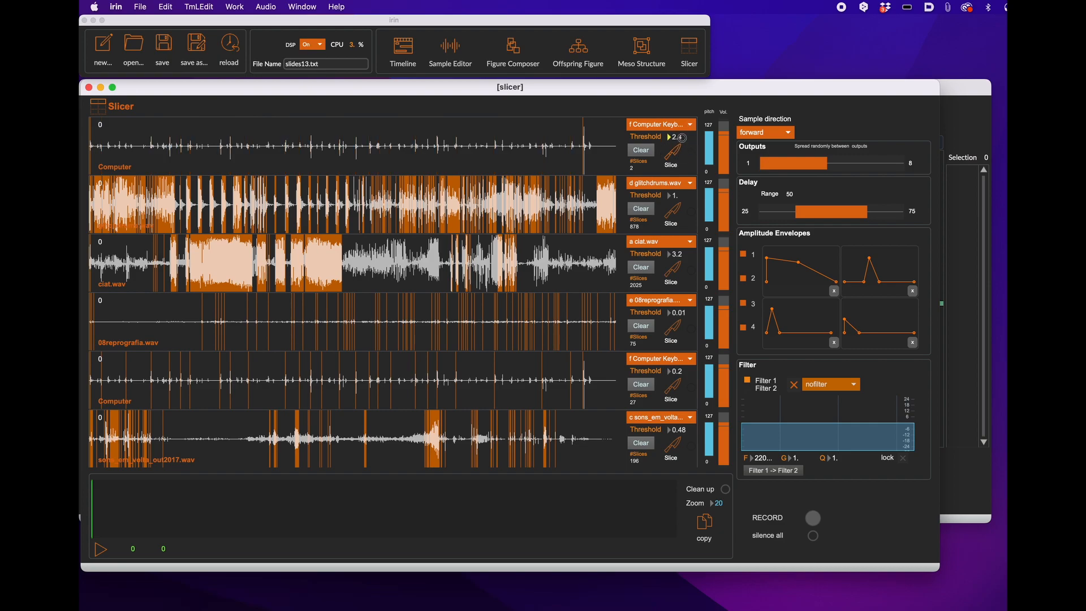
pyautogui.moveTo(682, 137); pyautogui.dragTo(679, 214)
# Step: Audition slices from the first four tracks, Computer Keyboard, glitchdrums, ciat and 08reprografia
pyautogui.click(453, 134)
pyautogui.click(427, 134)
pyautogui.moveTo(374, 143)
pyautogui.mouseDown()
pyautogui.moveTo(475, 134)
pyautogui.moveTo(309, 134)
pyautogui.moveTo(291, 120)
pyautogui.moveTo(362, 139)
pyautogui.moveTo(425, 184)
pyautogui.moveTo(475, 187)
pyautogui.moveTo(426, 192)
pyautogui.mouseUp()
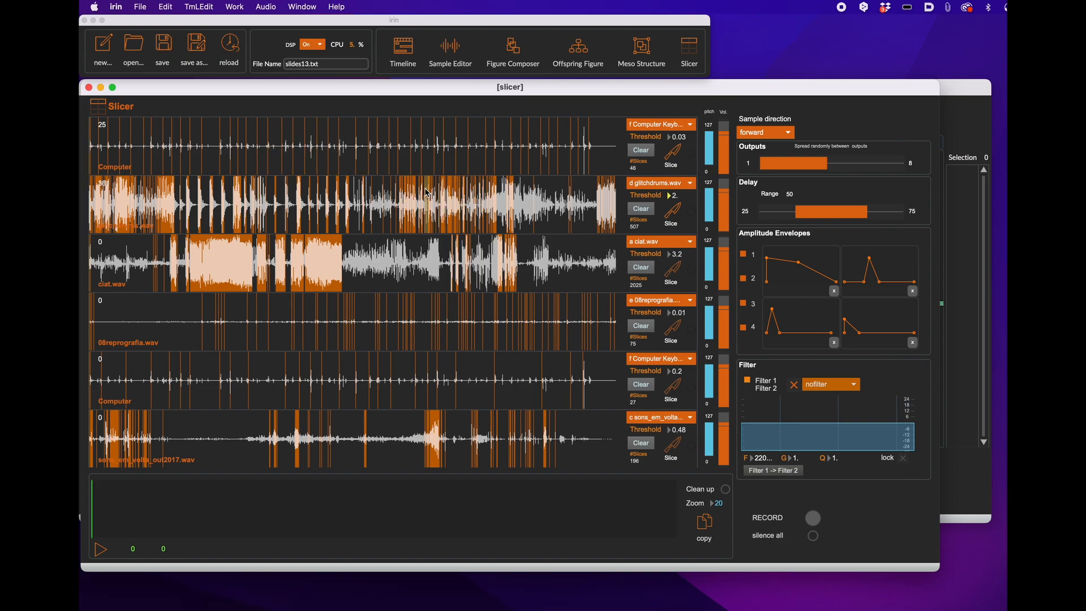
pyautogui.moveTo(324, 257)
pyautogui.mouseDown()
pyautogui.moveTo(327, 245)
pyautogui.moveTo(375, 322)
pyautogui.moveTo(379, 311)
pyautogui.moveTo(452, 333)
pyautogui.moveTo(514, 317)
pyautogui.moveTo(512, 263)
pyautogui.moveTo(455, 128)
pyautogui.moveTo(447, 131)
pyautogui.mouseUp()
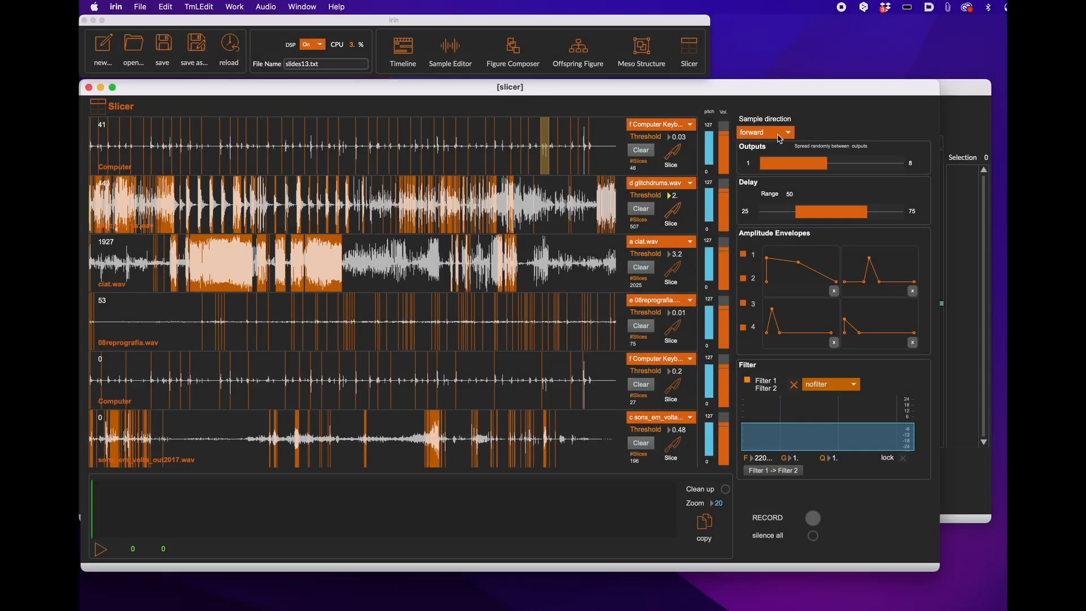
# Step: Try the backwards and forward sample directions, auditioning slices of the first Computer Keyboard track with each
pyautogui.click(777, 135)
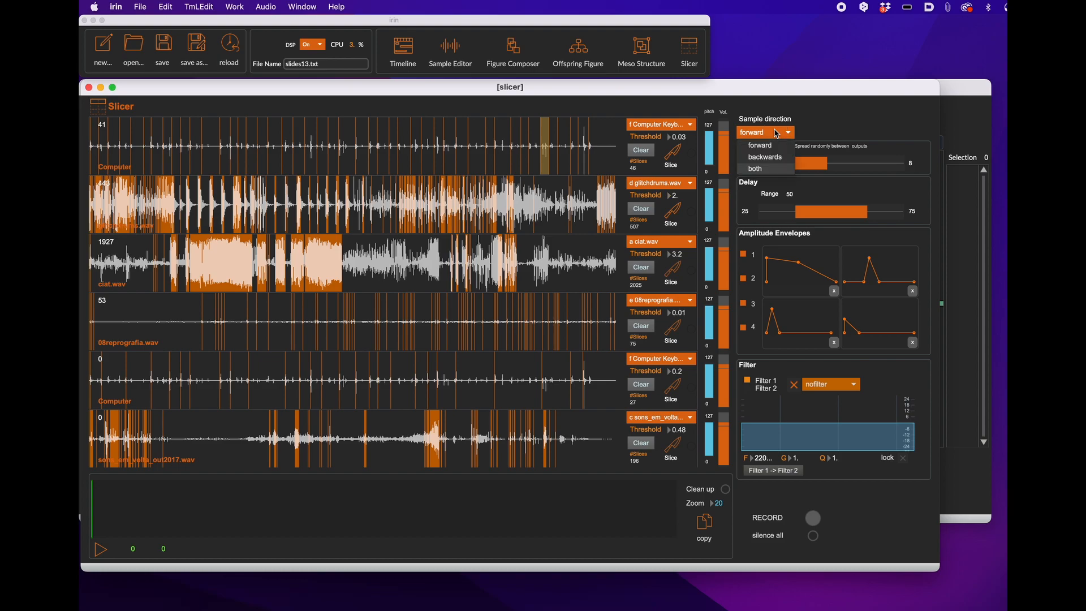
pyautogui.click(774, 146)
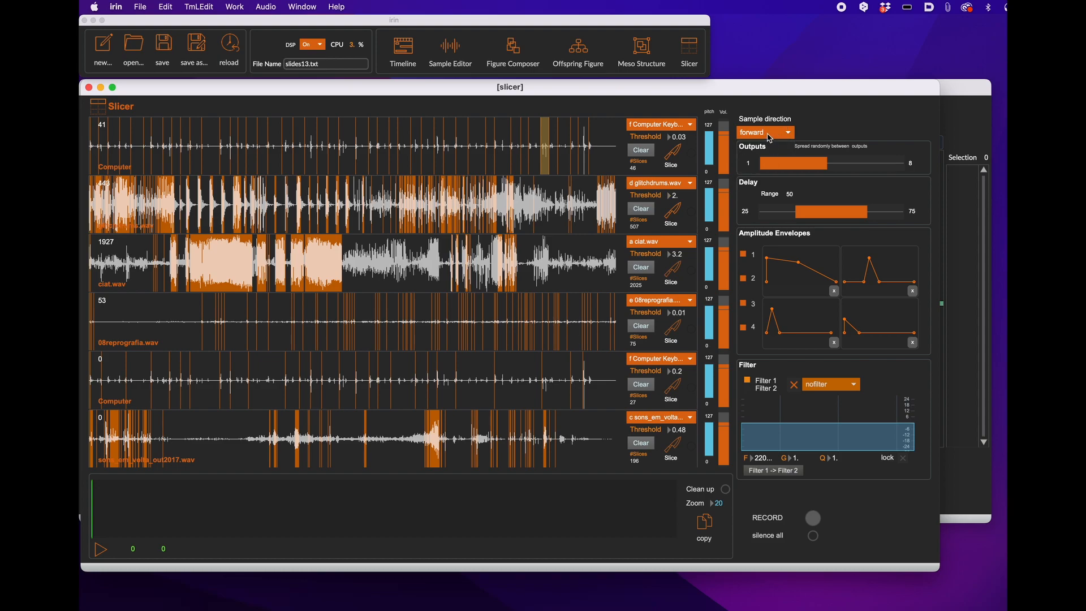
pyautogui.click(770, 135)
pyautogui.click(765, 157)
pyautogui.click(375, 140)
pyautogui.moveTo(382, 145); pyautogui.dragTo(429, 142)
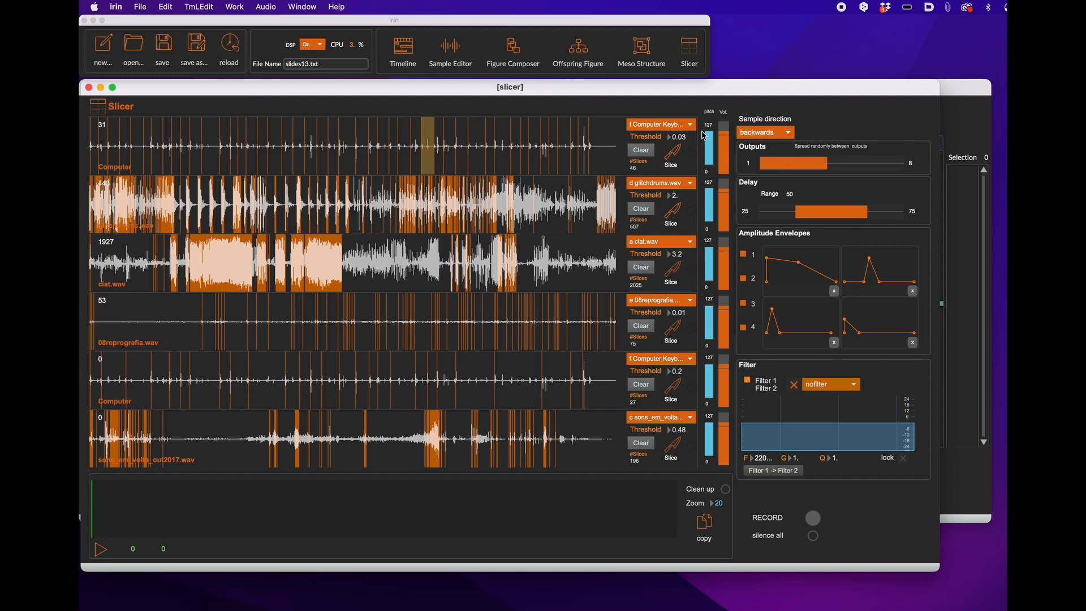
pyautogui.click(765, 134)
pyautogui.click(765, 146)
pyautogui.click(418, 140)
pyautogui.moveTo(418, 140); pyautogui.dragTo(452, 139)
# Step: Set the sample direction to both and audition slices of the Computer Keyboard and glitchdrums tracks
pyautogui.click(771, 136)
pyautogui.click(768, 168)
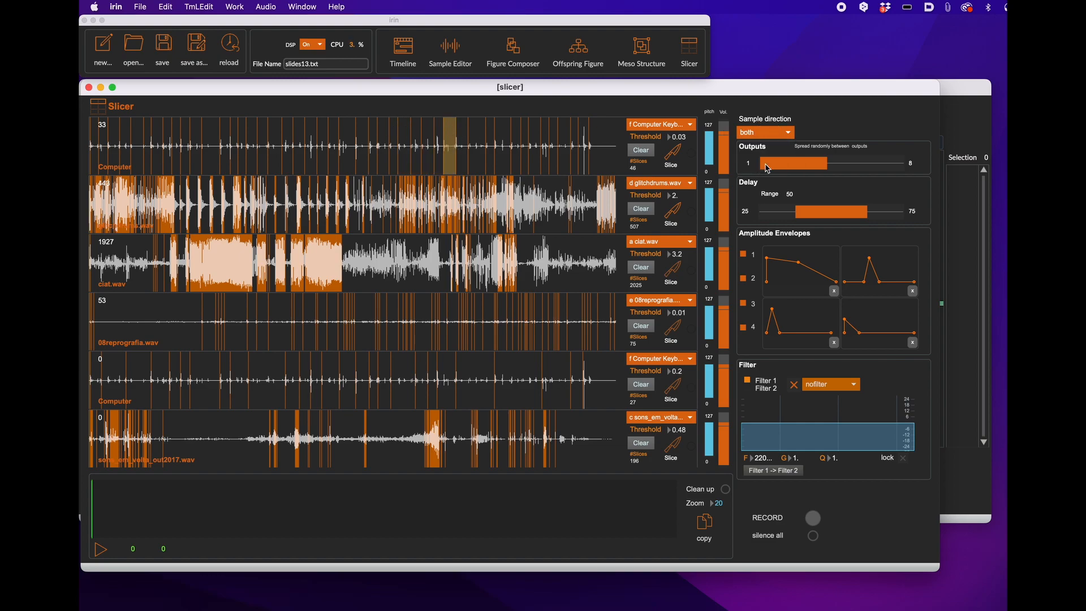
pyautogui.moveTo(449, 139)
pyautogui.mouseDown()
pyautogui.moveTo(399, 152)
pyautogui.moveTo(417, 141)
pyautogui.moveTo(410, 176)
pyautogui.moveTo(436, 151)
pyautogui.moveTo(526, 168)
pyautogui.mouseUp()
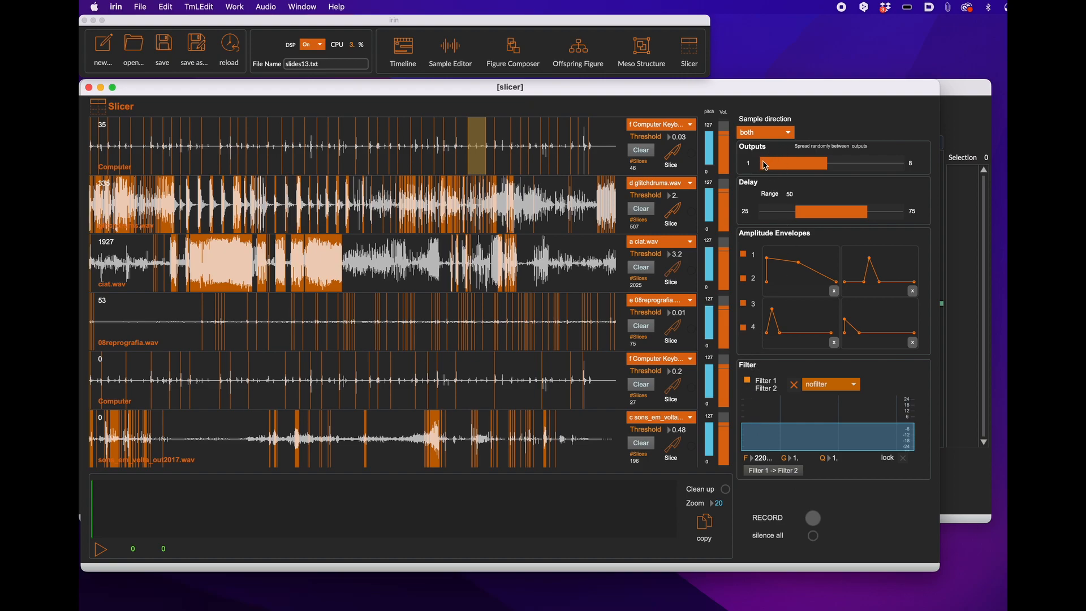
# Step: Test several output spread ranges against the physical output meters, ending with outputs 1 to 16
pyautogui.click(836, 168)
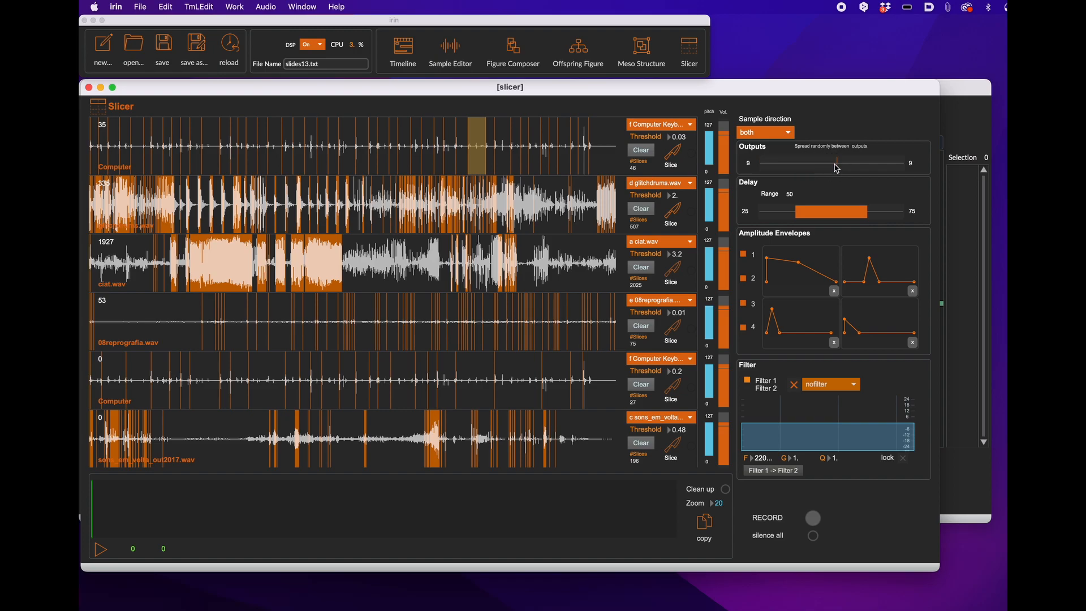
pyautogui.moveTo(824, 167); pyautogui.dragTo(837, 165)
pyautogui.moveTo(837, 165); pyautogui.dragTo(803, 165)
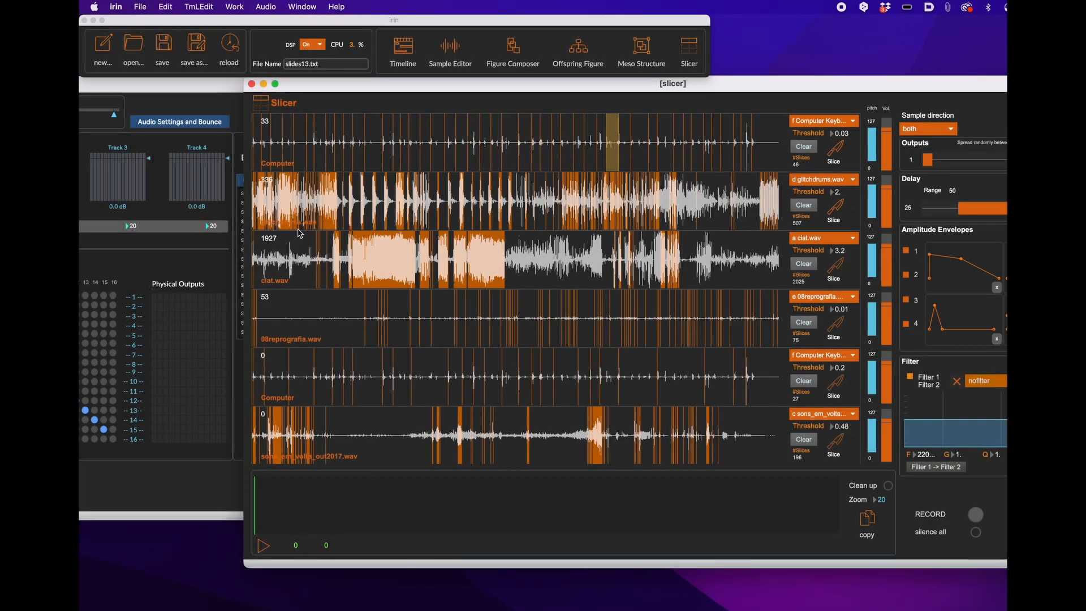
pyautogui.moveTo(955, 158); pyautogui.dragTo(923, 164)
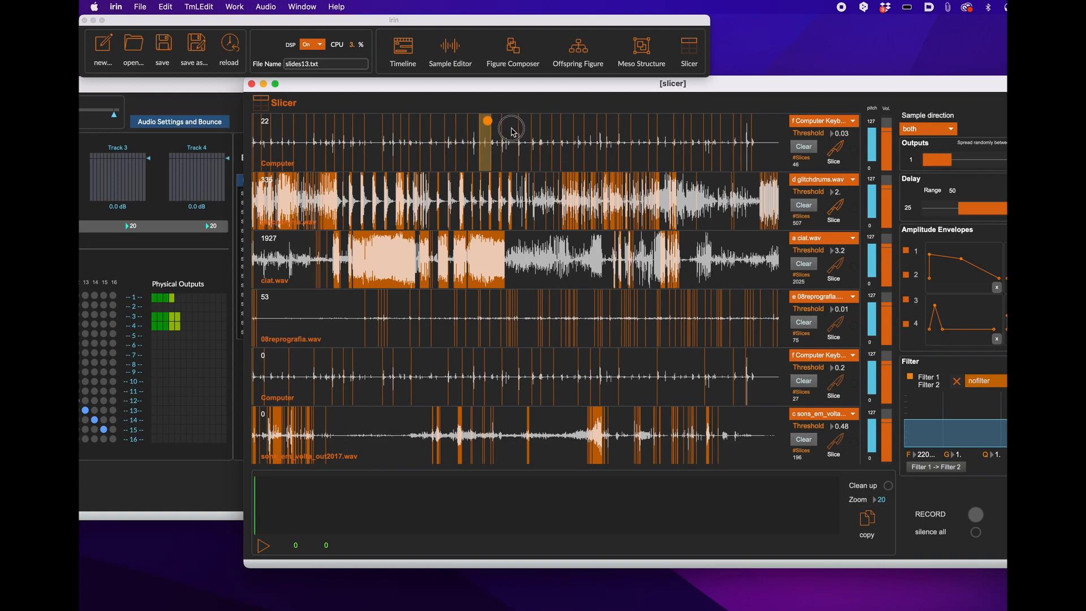
pyautogui.moveTo(996, 163); pyautogui.dragTo(861, 162)
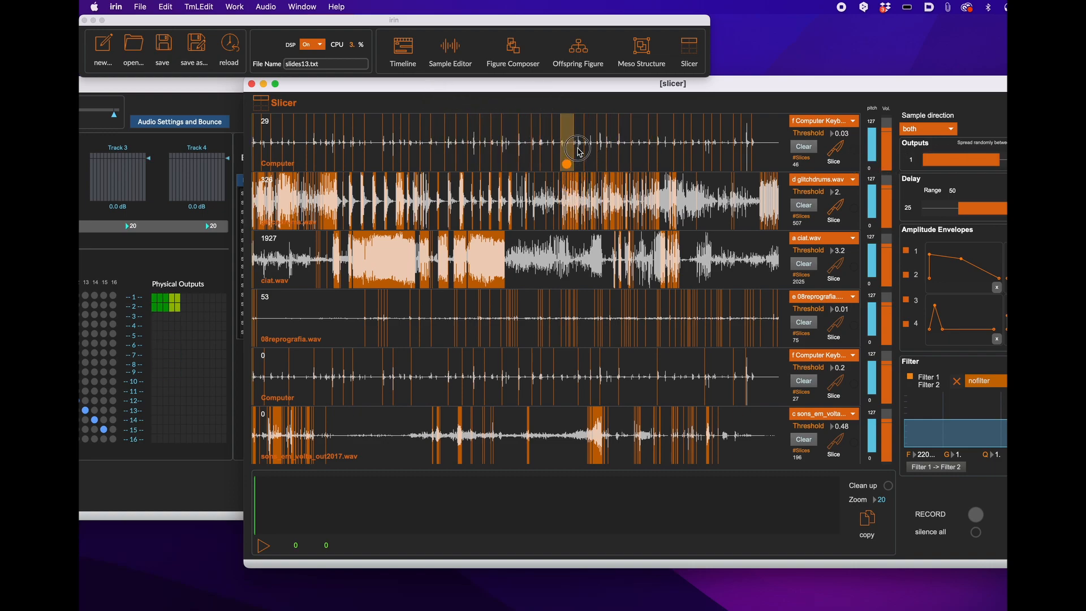
pyautogui.moveTo(861, 85); pyautogui.dragTo(722, 97)
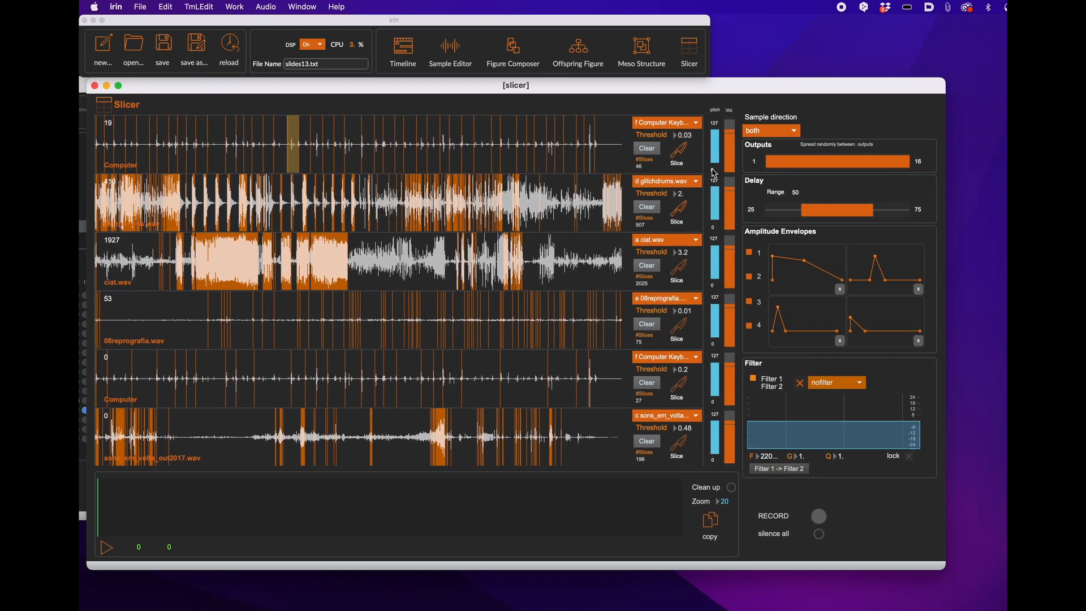
# Step: Set the delay range to 18–75 and audition slices with only amplitude envelope 2 enabled
pyautogui.moveTo(792, 213)
pyautogui.mouseDown()
pyautogui.moveTo(871, 213)
pyautogui.moveTo(812, 218)
pyautogui.mouseUp()
pyautogui.click(751, 278)
pyautogui.click(749, 277)
pyautogui.click(752, 253)
pyautogui.click(497, 124)
pyautogui.click(441, 144)
pyautogui.click(416, 183)
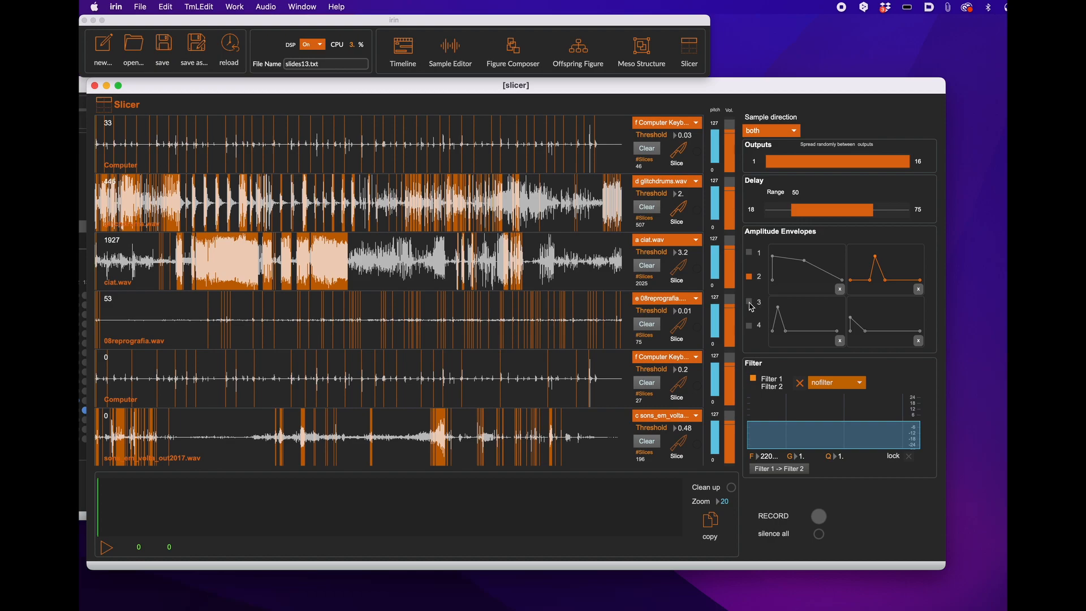
# Step: Enable all four amplitude envelopes and audition slices of the first Computer Keyboard track
pyautogui.click(750, 253)
pyautogui.click(750, 277)
pyautogui.click(751, 303)
pyautogui.moveTo(411, 162); pyautogui.dragTo(416, 128)
# Step: Set the first track's pitch range to 6–127 and narrow the other tracks' pitch ranges while auditioning slices
pyautogui.moveTo(720, 138); pyautogui.dragTo(701, 141)
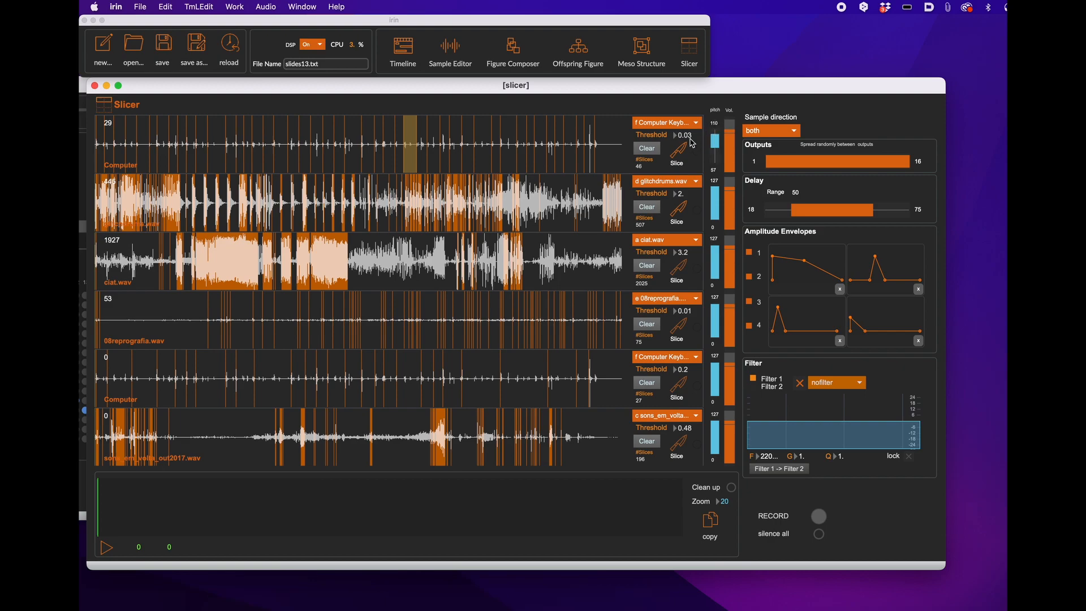
pyautogui.moveTo(416, 129); pyautogui.dragTo(408, 170)
pyautogui.moveTo(716, 153); pyautogui.dragTo(716, 171)
pyautogui.moveTo(415, 130)
pyautogui.mouseDown()
pyautogui.moveTo(408, 161)
pyautogui.moveTo(409, 124)
pyautogui.mouseUp()
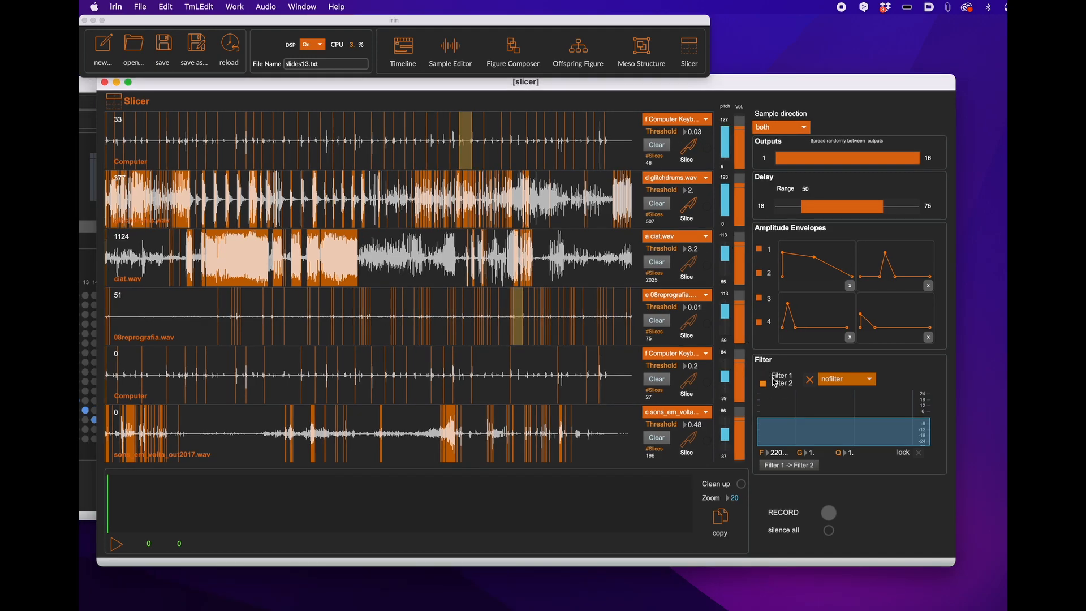
# Step: Set Filter 1 to bandpass with a frequency of 281, gain of 2 and Q of 7.145
pyautogui.click(831, 382)
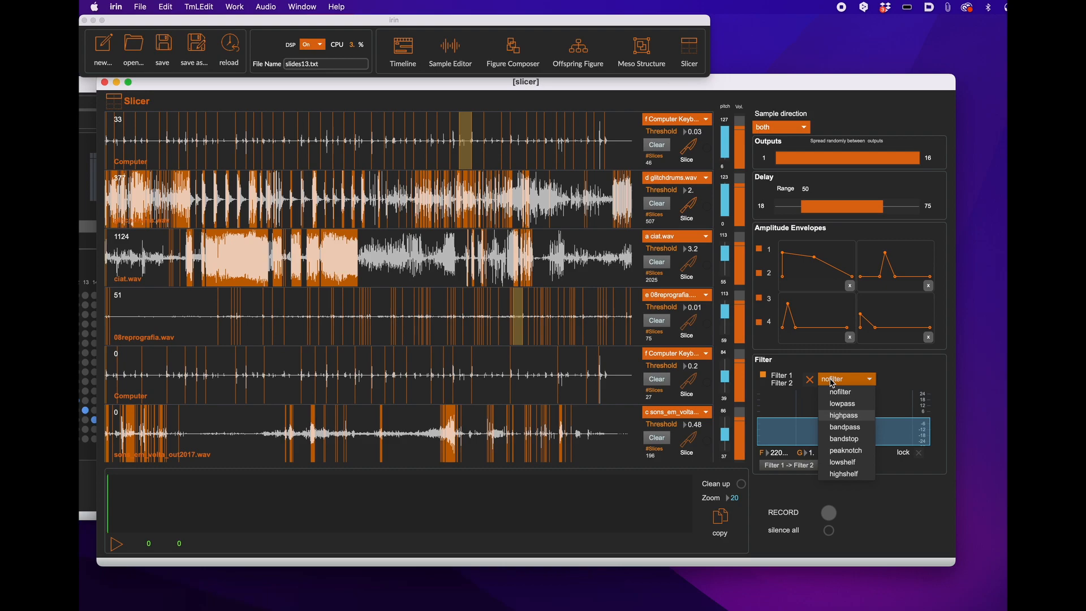
pyautogui.click(841, 428)
pyautogui.moveTo(900, 424); pyautogui.dragTo(824, 413)
# Step: Copy Filter 1's settings to Filter 2 and move Filter 2's frequency to about 3691
pyautogui.click(775, 388)
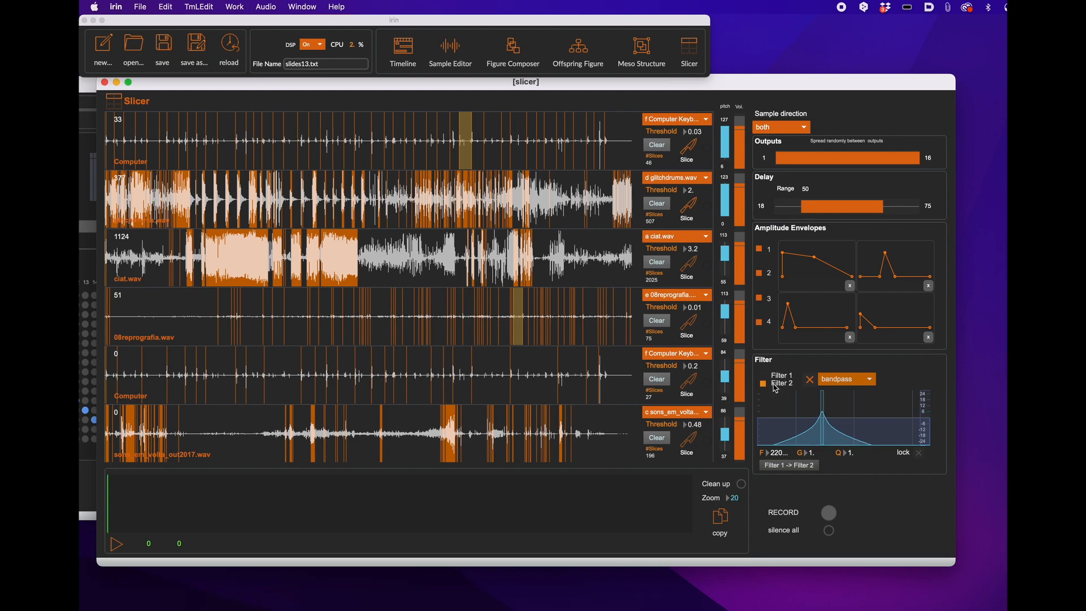
pyautogui.click(780, 465)
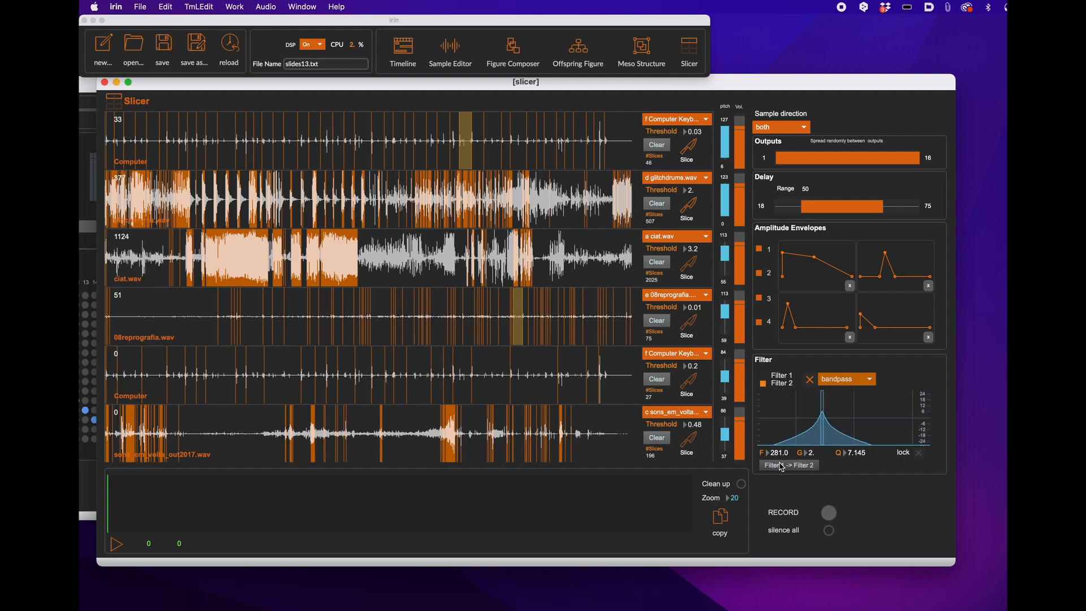
pyautogui.moveTo(827, 431); pyautogui.dragTo(891, 424)
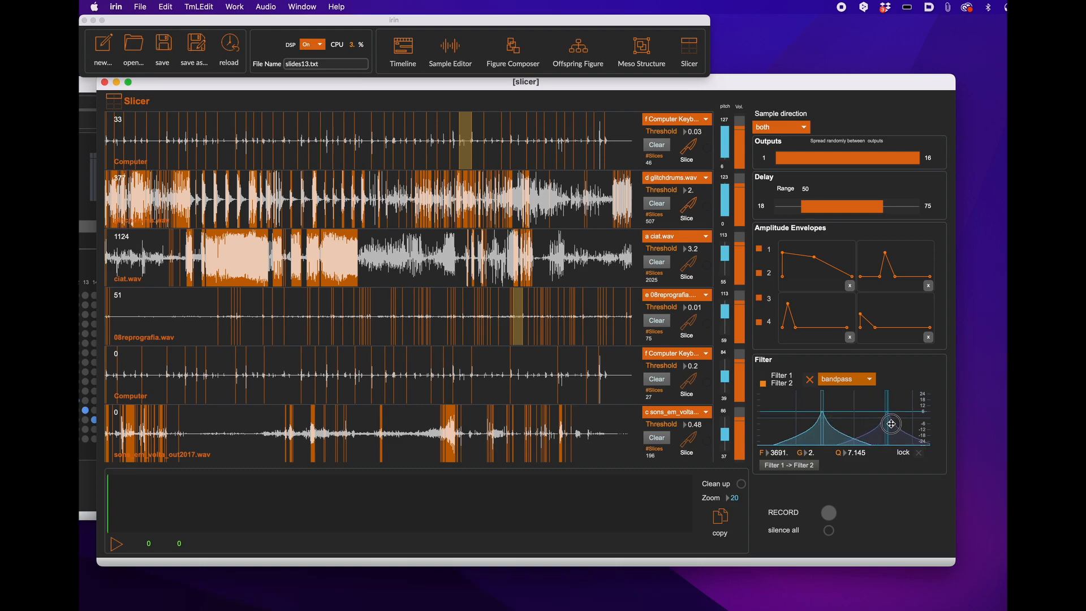
# Step: Compare slices with the filters off and on, then change both filters to lowpass, with Filter 2's frequency at 142.7
pyautogui.click(438, 186)
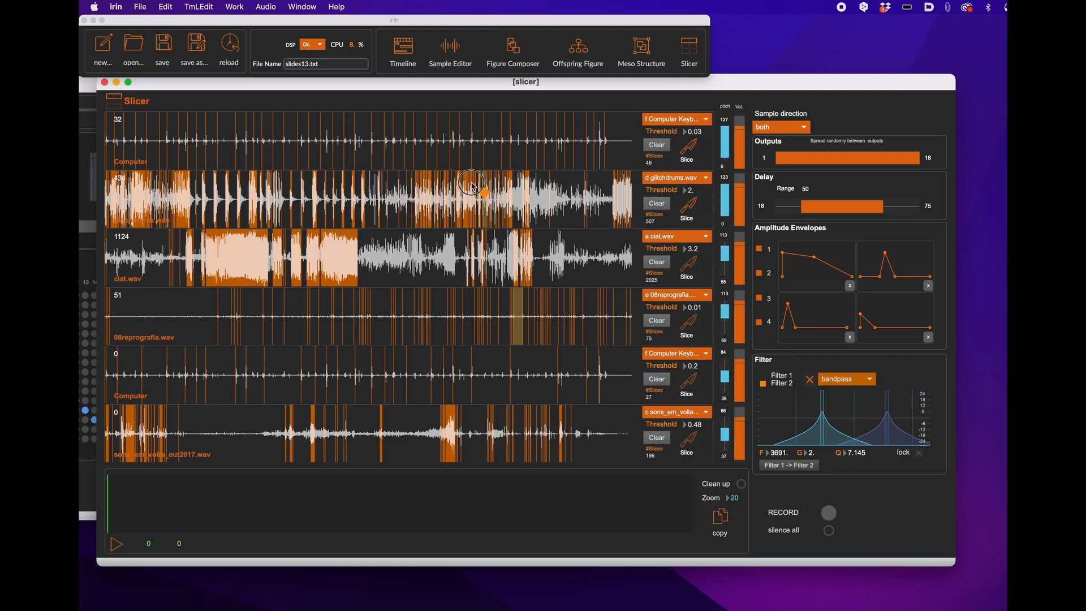
pyautogui.click(808, 383)
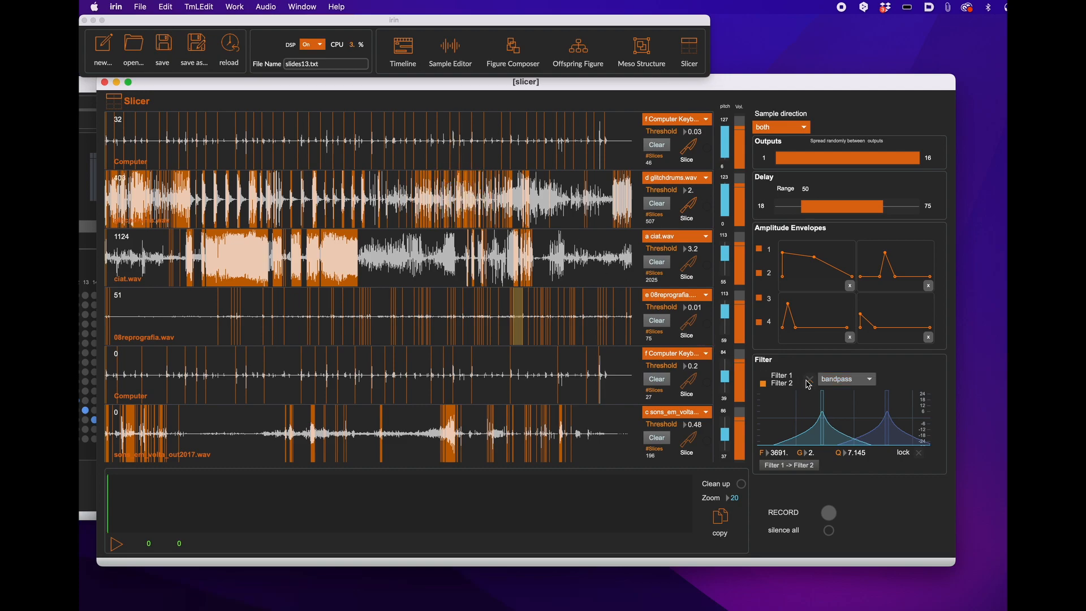
pyautogui.click(473, 189)
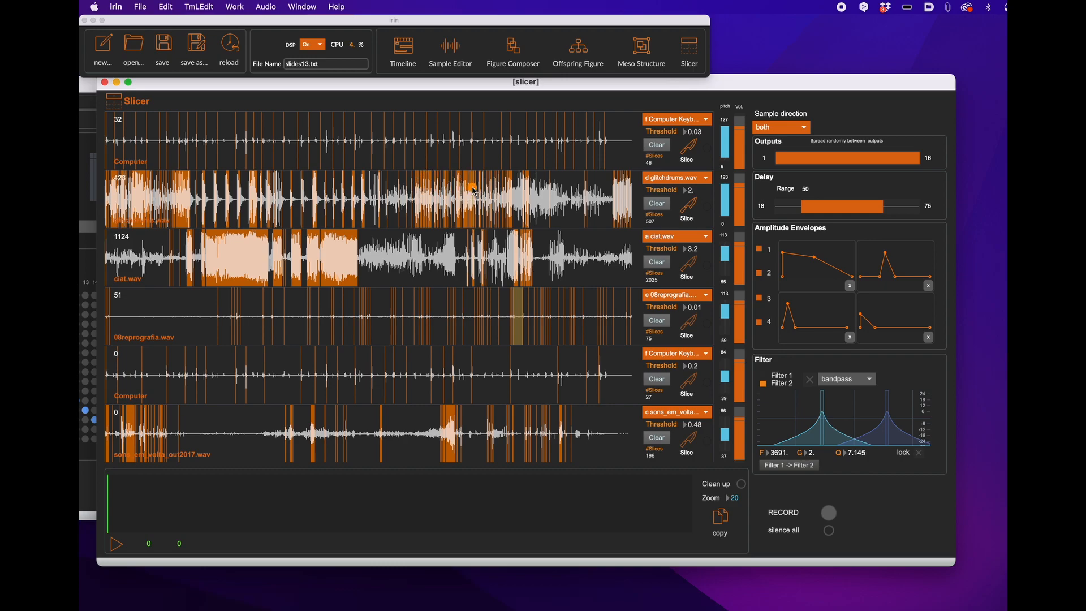
pyautogui.click(808, 379)
pyautogui.moveTo(462, 198)
pyautogui.mouseDown()
pyautogui.moveTo(441, 131)
pyautogui.moveTo(519, 217)
pyautogui.moveTo(526, 249)
pyautogui.moveTo(517, 139)
pyautogui.mouseUp()
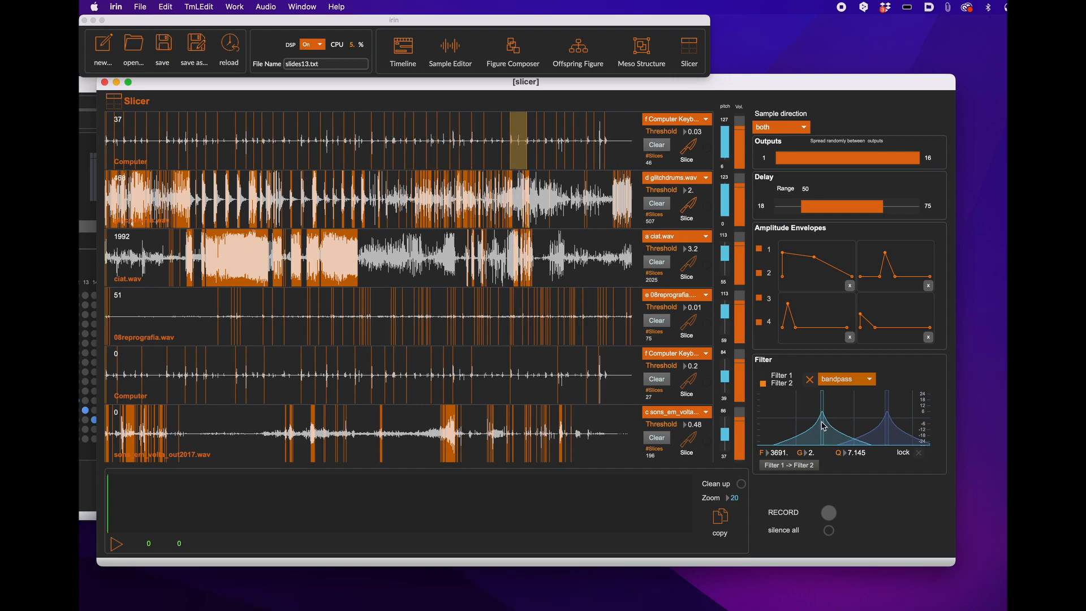
pyautogui.moveTo(824, 426); pyautogui.dragTo(825, 430)
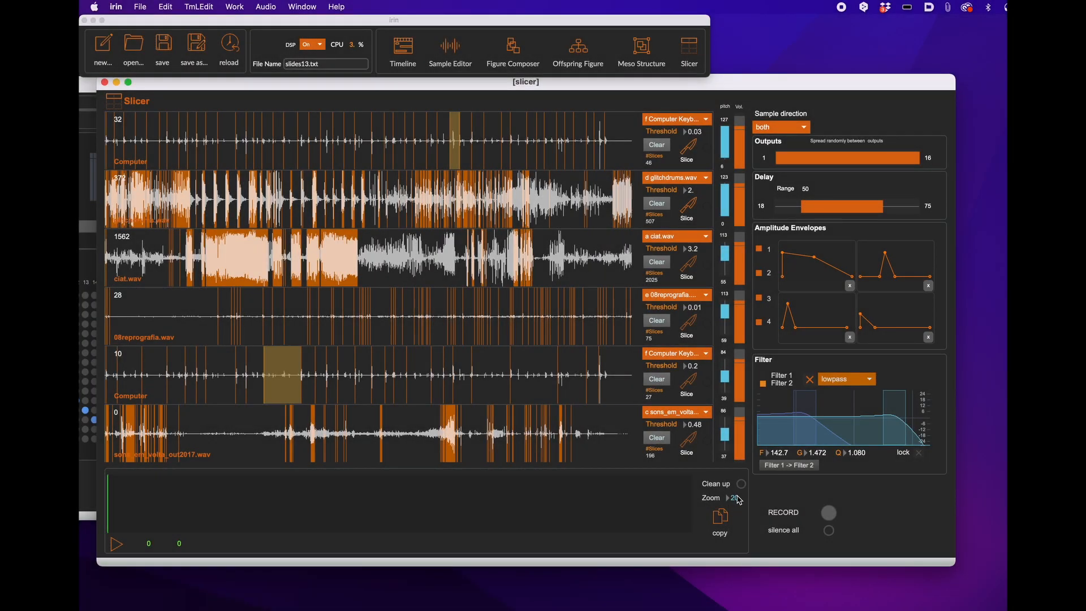
# Step: Record a sequence of slices performed across the tracks and play the recording back
pyautogui.click(828, 514)
pyautogui.moveTo(459, 136); pyautogui.dragTo(314, 138)
pyautogui.moveTo(179, 189)
pyautogui.mouseDown()
pyautogui.moveTo(147, 159)
pyautogui.moveTo(198, 126)
pyautogui.mouseUp()
pyautogui.moveTo(376, 304)
pyautogui.mouseDown()
pyautogui.moveTo(332, 259)
pyautogui.moveTo(367, 144)
pyautogui.moveTo(491, 139)
pyautogui.moveTo(526, 164)
pyautogui.mouseUp()
pyautogui.click(827, 512)
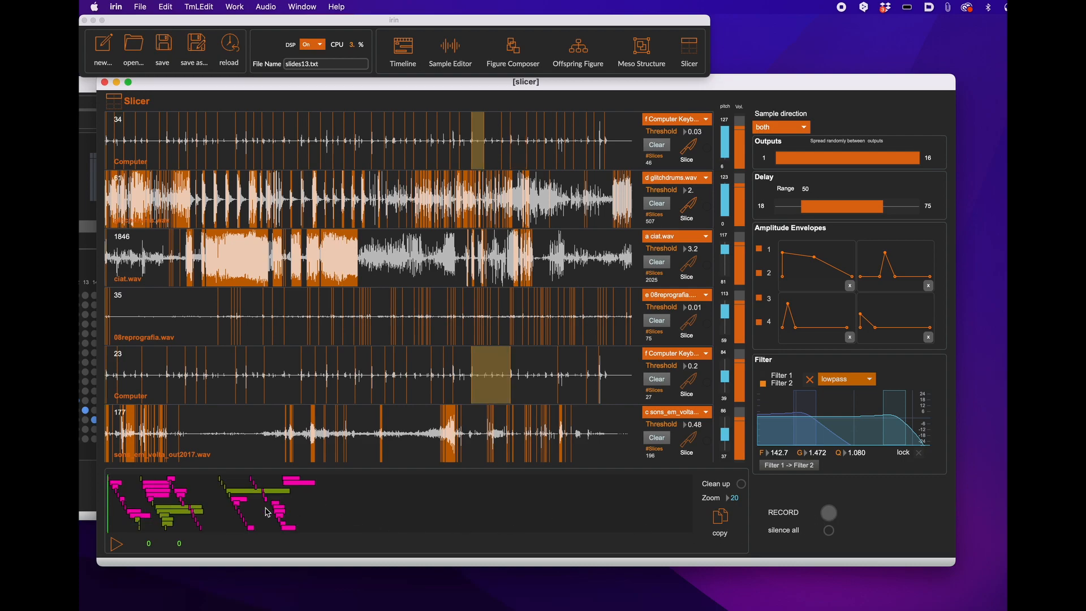
pyautogui.click(121, 548)
# Step: Copy the recorded passage from 3620 to 7640 and play it in the Figure Composer
pyautogui.moveTo(214, 495); pyautogui.dragTo(331, 509)
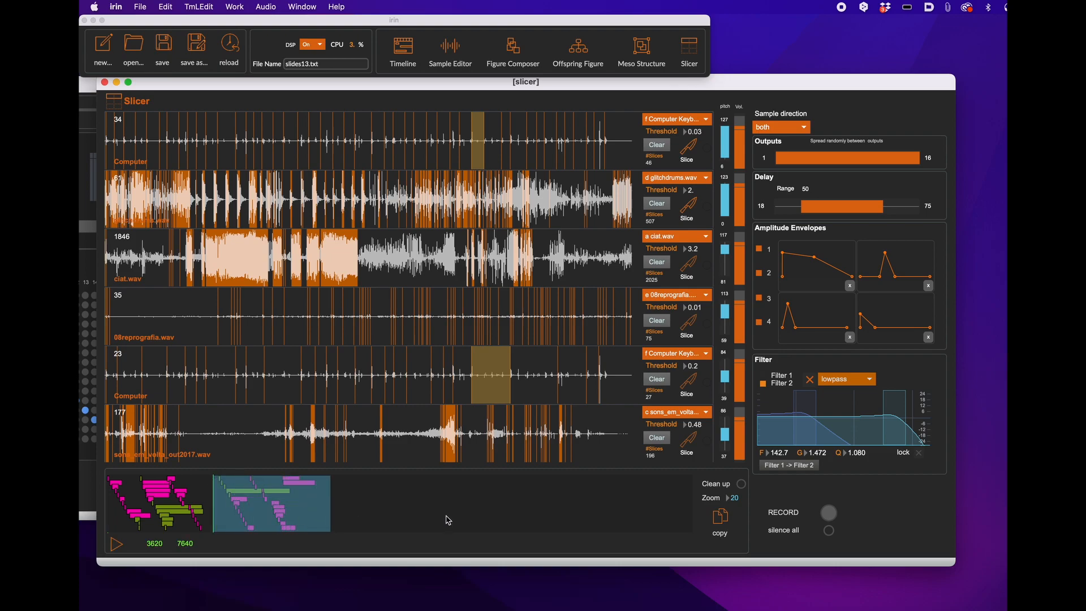
pyautogui.click(719, 518)
pyautogui.click(515, 49)
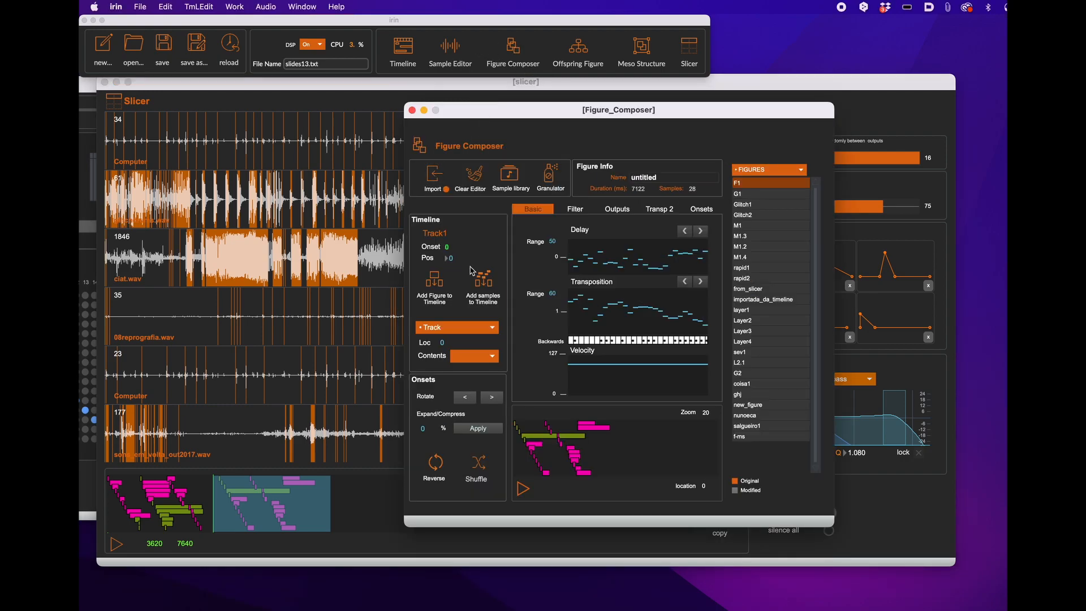
pyautogui.click(523, 489)
# Step: Add the copied figure to the figures library under the name from-Slicer1
pyautogui.click(762, 171)
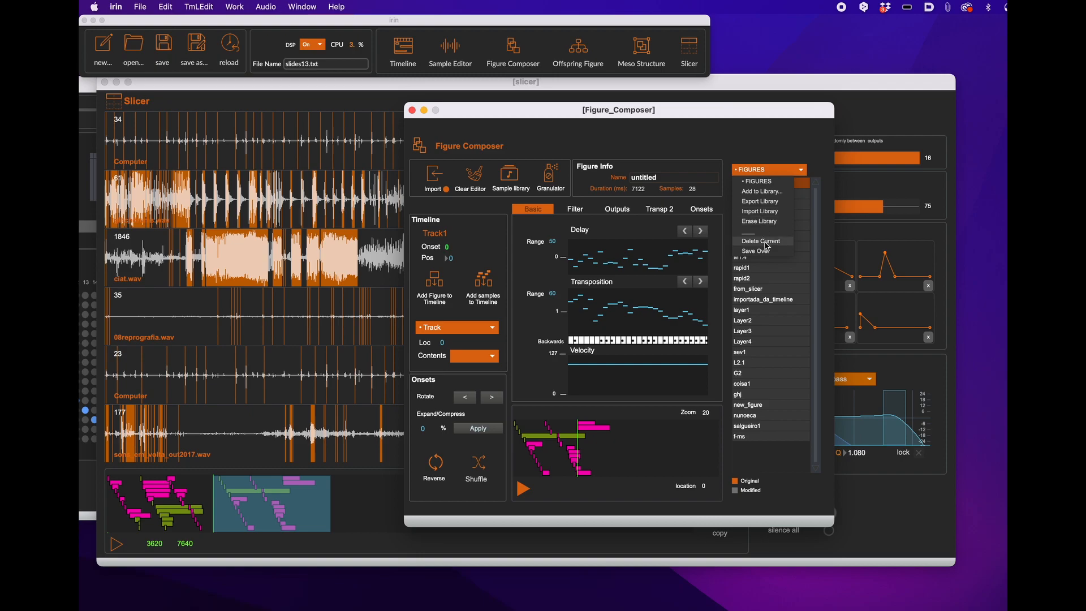
pyautogui.click(769, 194)
pyautogui.write('from-Slicer1')
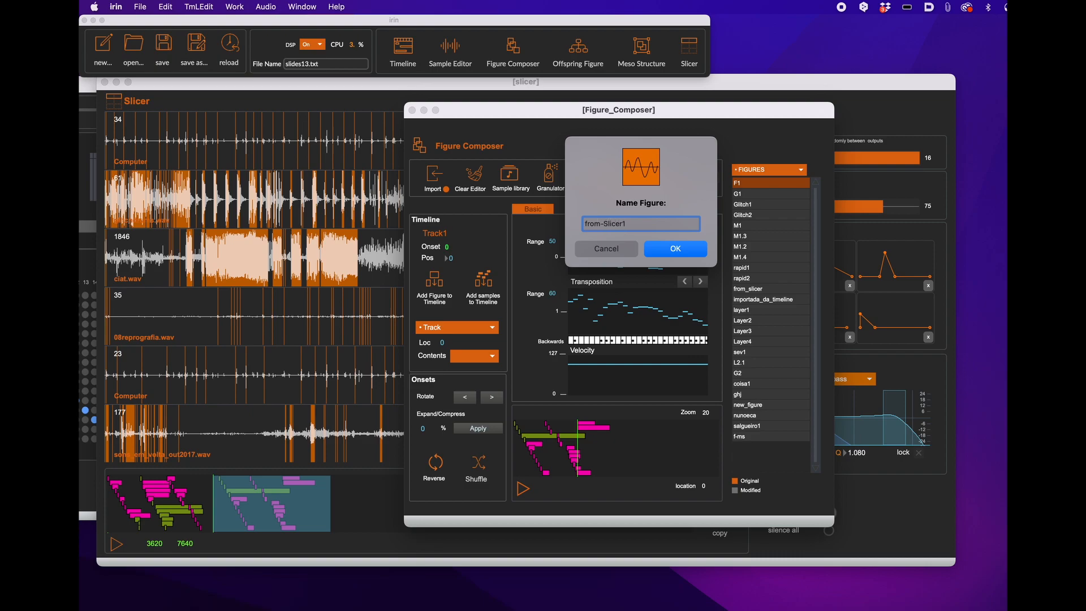
pyautogui.click(658, 256)
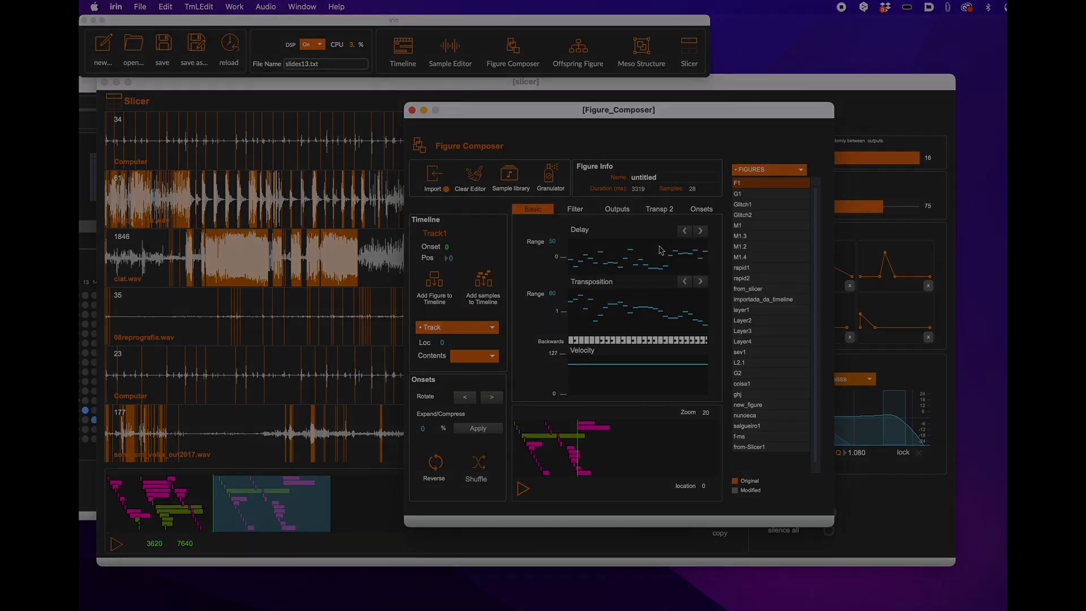